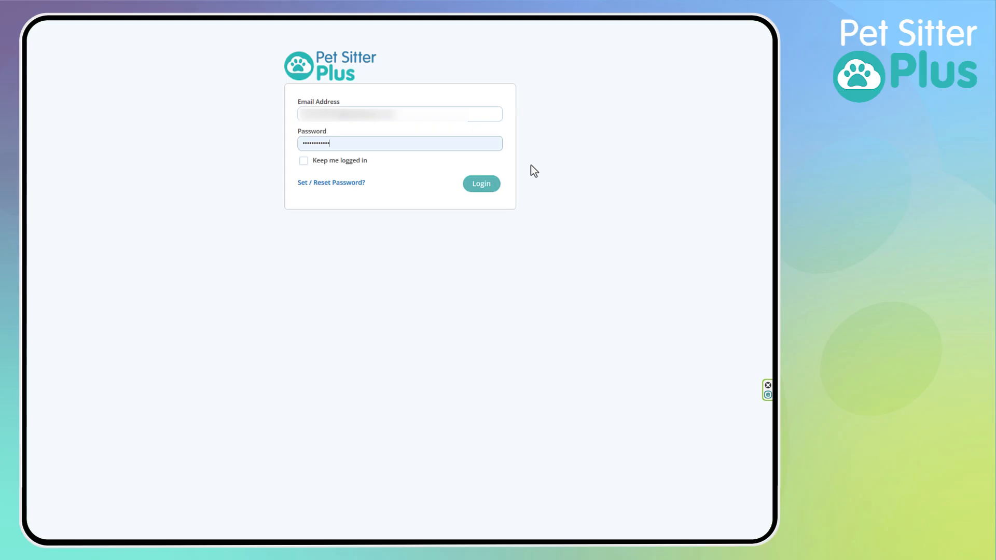
# Log in with the option to stay logged in enabled, and open the Expired Vaccinations report
pyautogui.click(304, 161)
pyautogui.click(481, 184)
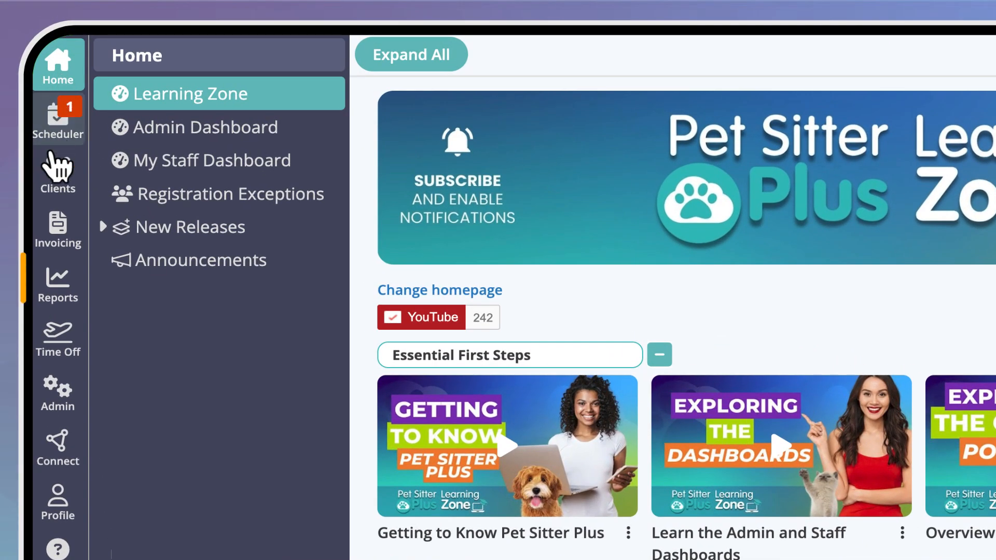
pyautogui.click(60, 285)
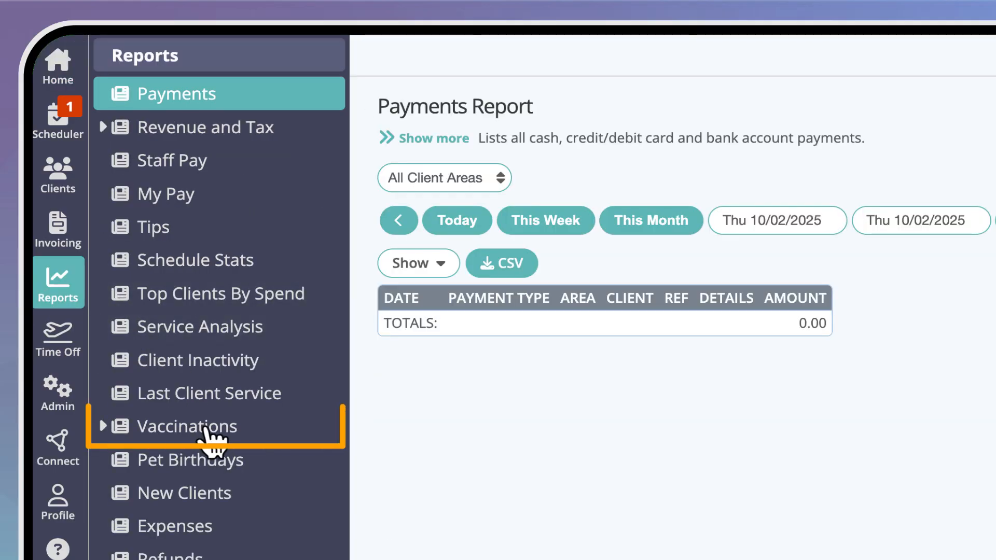
pyautogui.click(207, 429)
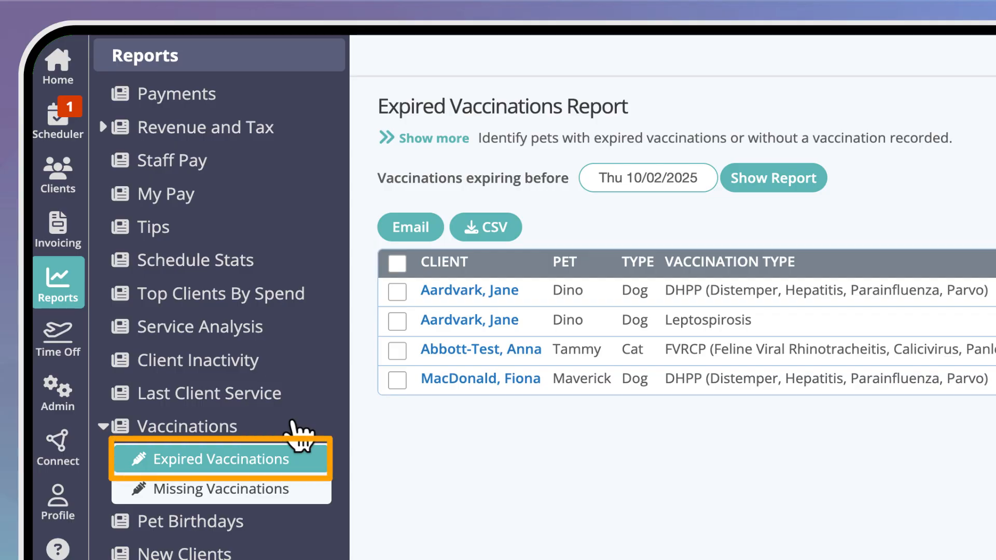
# Run the Expired Vaccinations report for vaccinations expiring before 11/30/2025
pyautogui.click(674, 176)
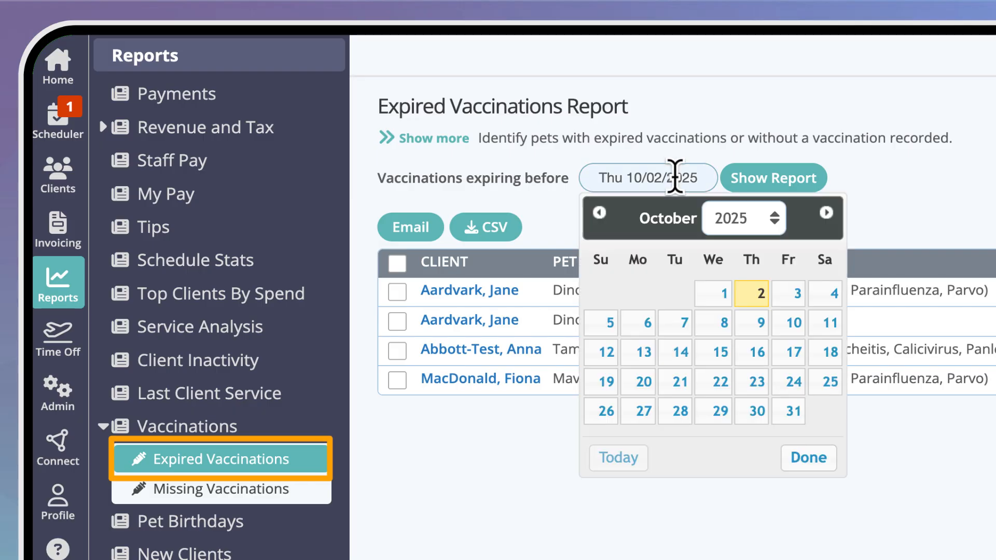
pyautogui.click(826, 213)
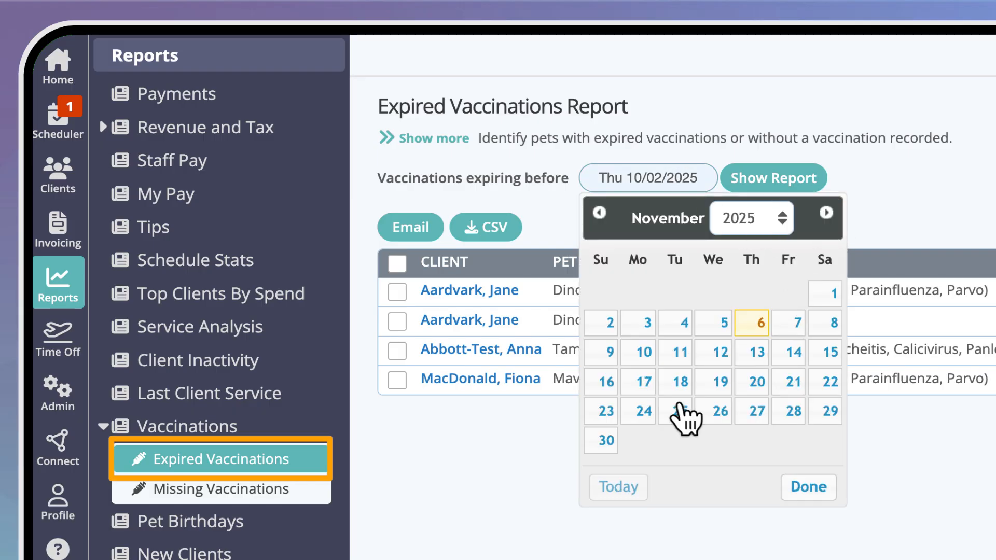
pyautogui.click(603, 440)
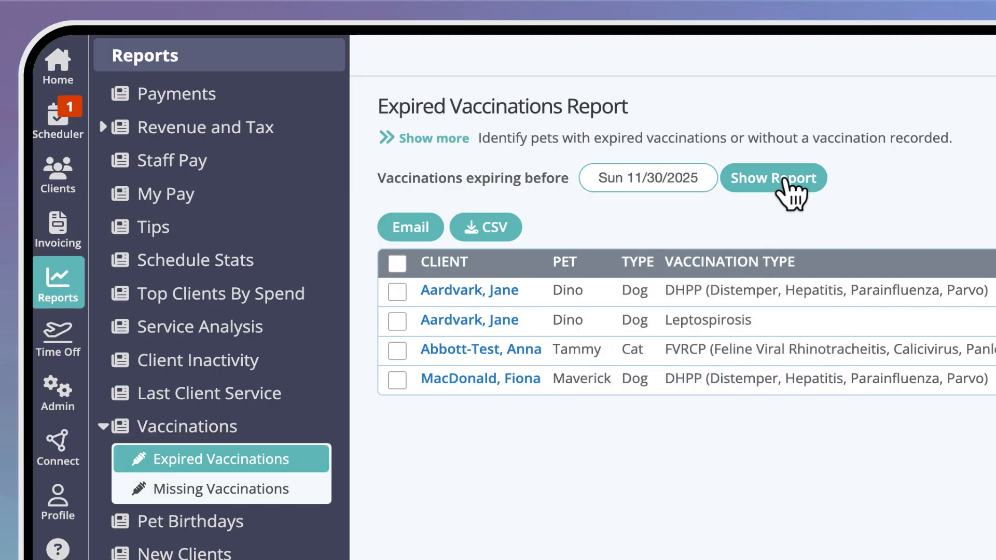
pyautogui.click(786, 179)
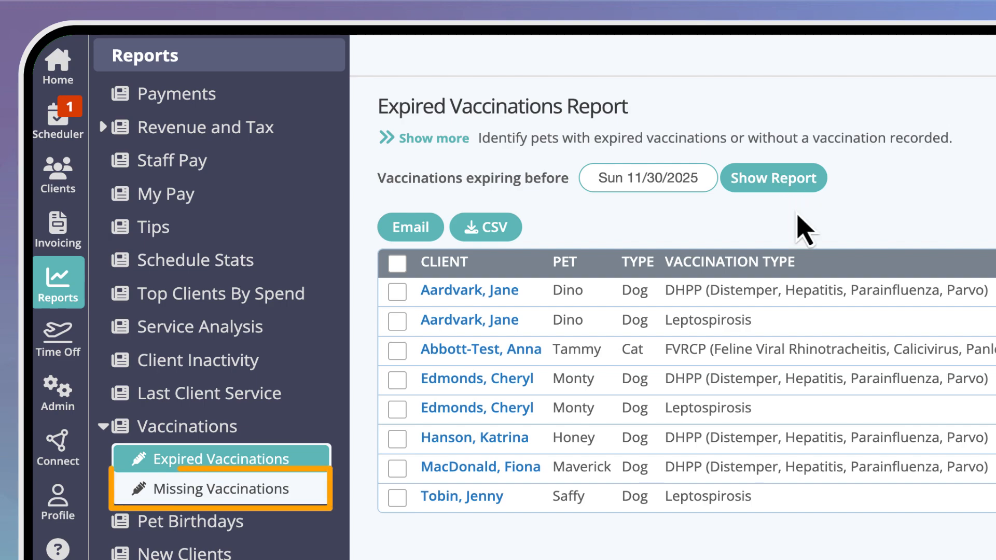
# From the Missing Vaccinations report, open the fourth row's client record and go to the vaccinations page of the dog Ralphie
pyautogui.click(274, 497)
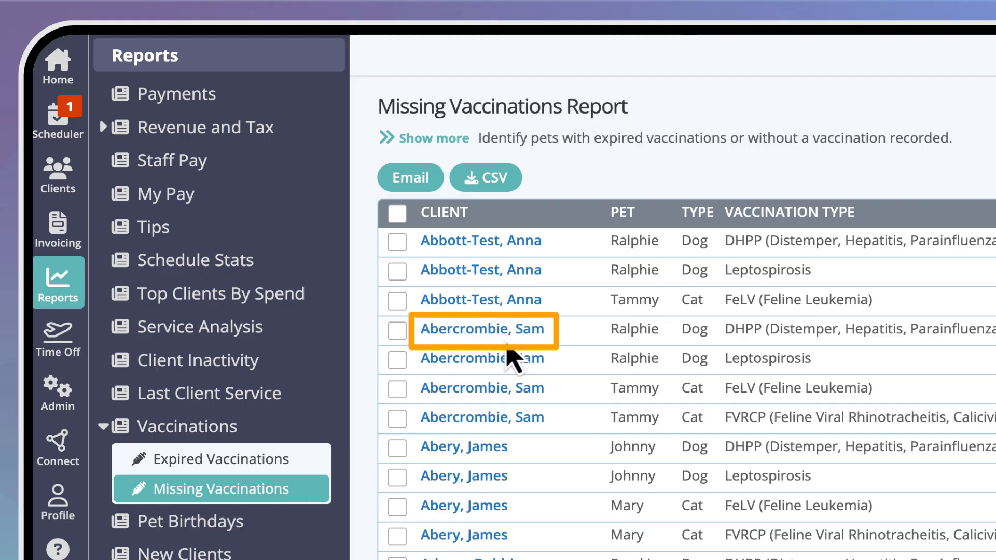
pyautogui.click(518, 337)
pyautogui.click(280, 165)
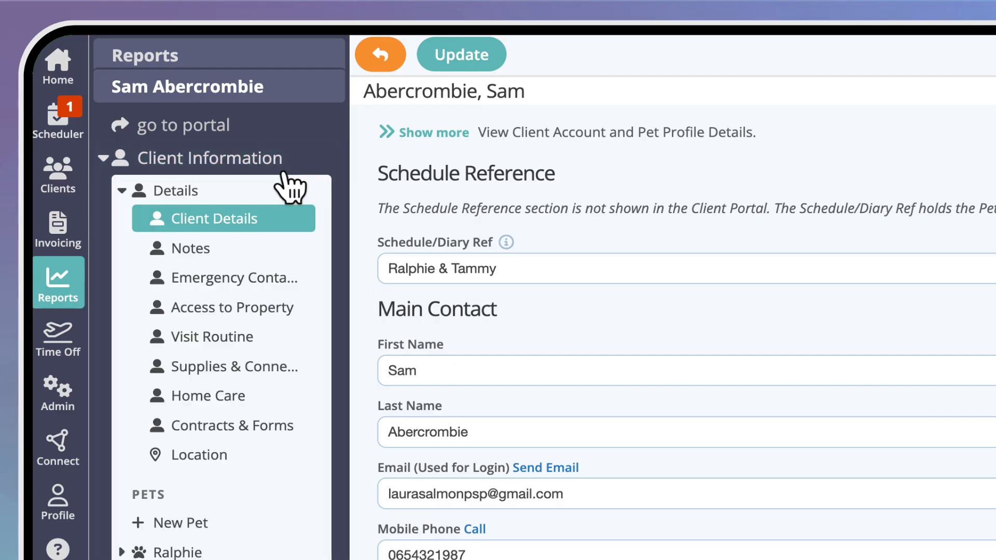
pyautogui.click(234, 548)
pyautogui.click(267, 496)
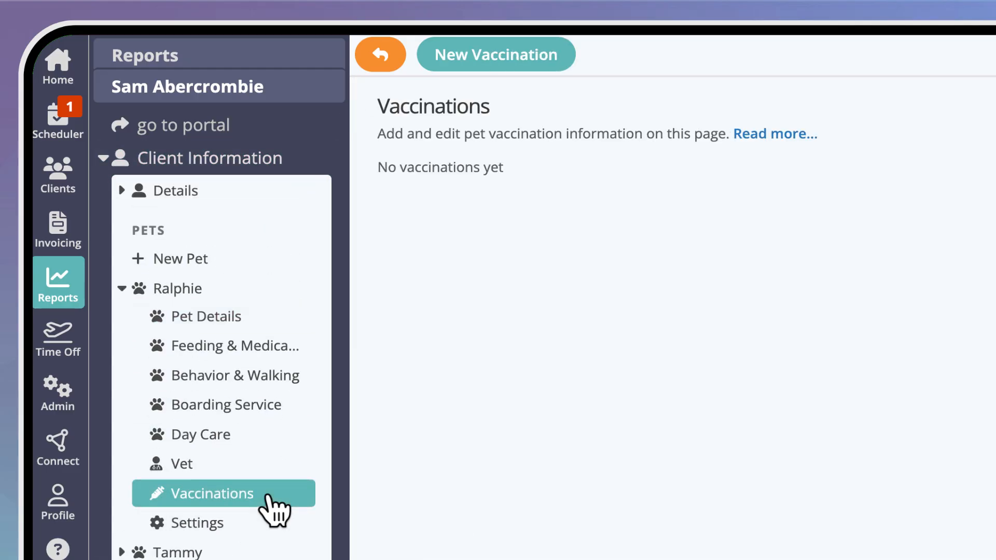
# Create a DHPP (Distemper, Hepatitis, Parainfluenza, Parvo) vaccination for Ralphie, valid until 10/01/2026
pyautogui.click(545, 58)
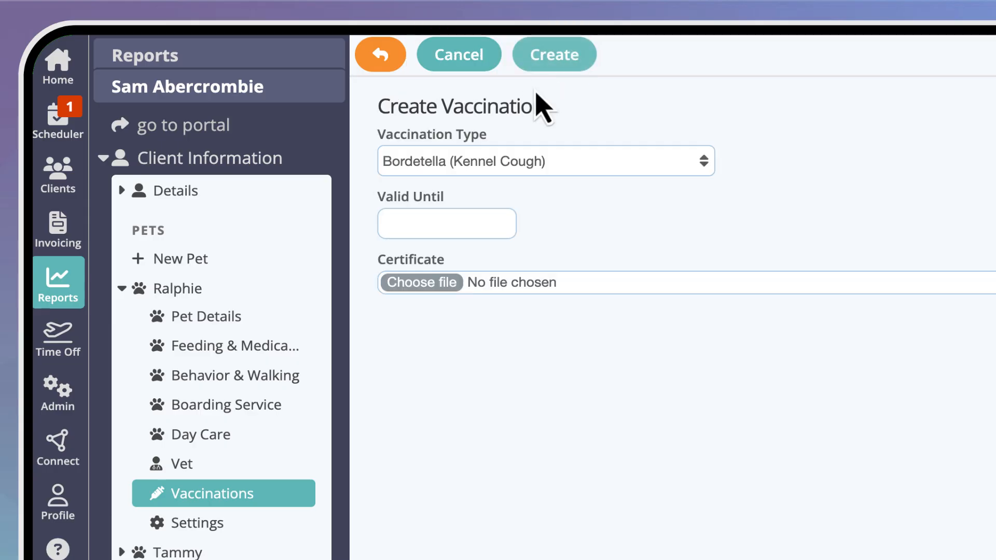
pyautogui.click(566, 162)
pyautogui.click(562, 182)
pyautogui.click(468, 225)
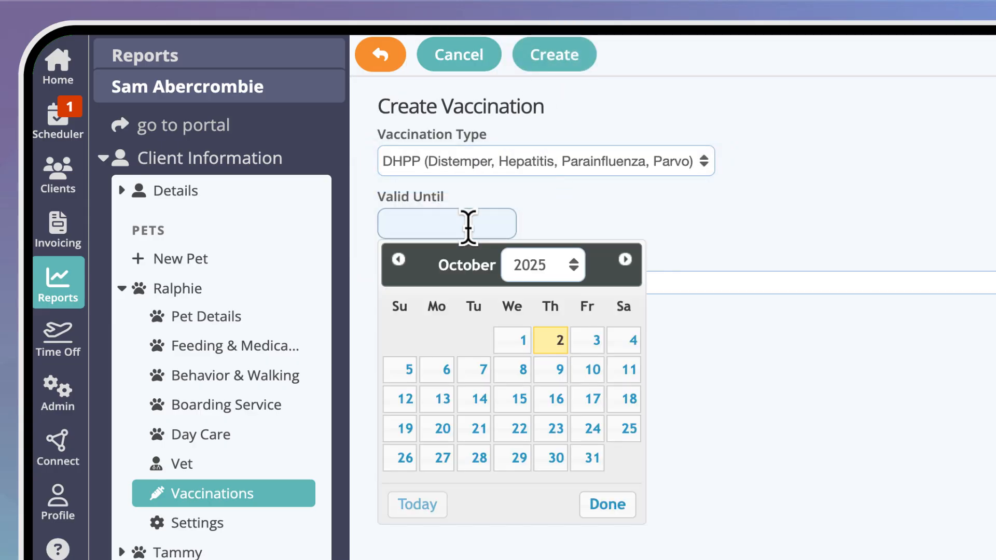
pyautogui.click(571, 267)
pyautogui.click(555, 289)
pyautogui.click(558, 345)
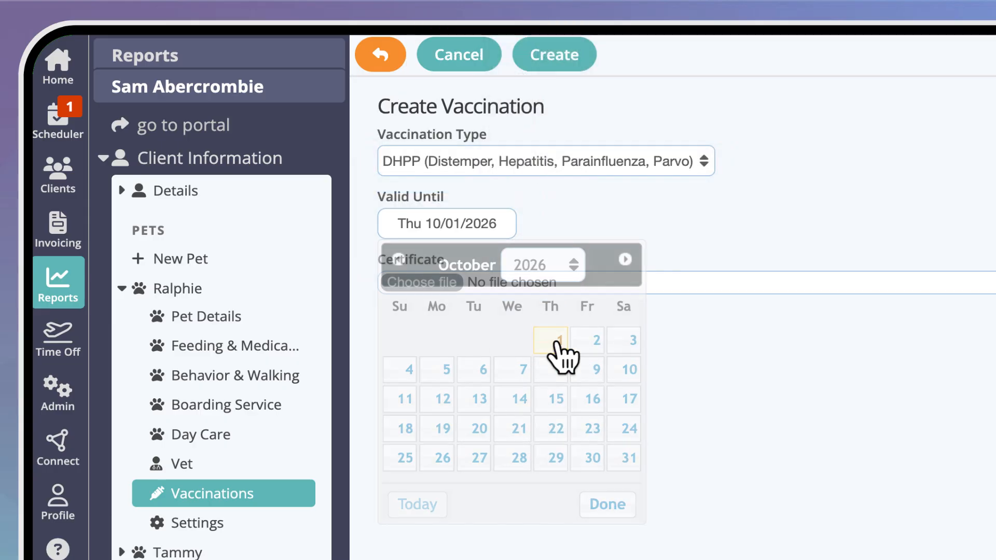
pyautogui.click(564, 59)
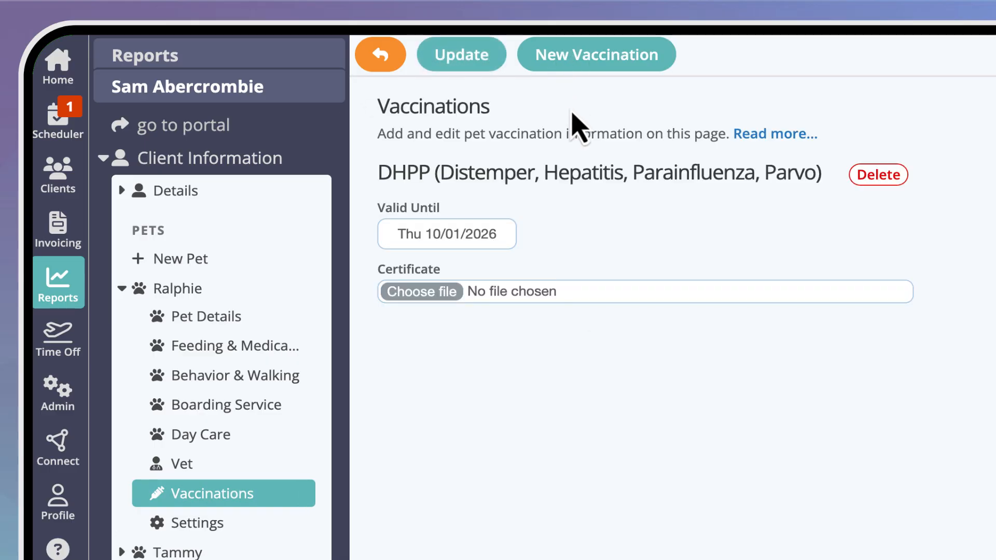
# Return to the Missing Vaccinations report, sort it by pet and export it as CSV
pyautogui.click(379, 56)
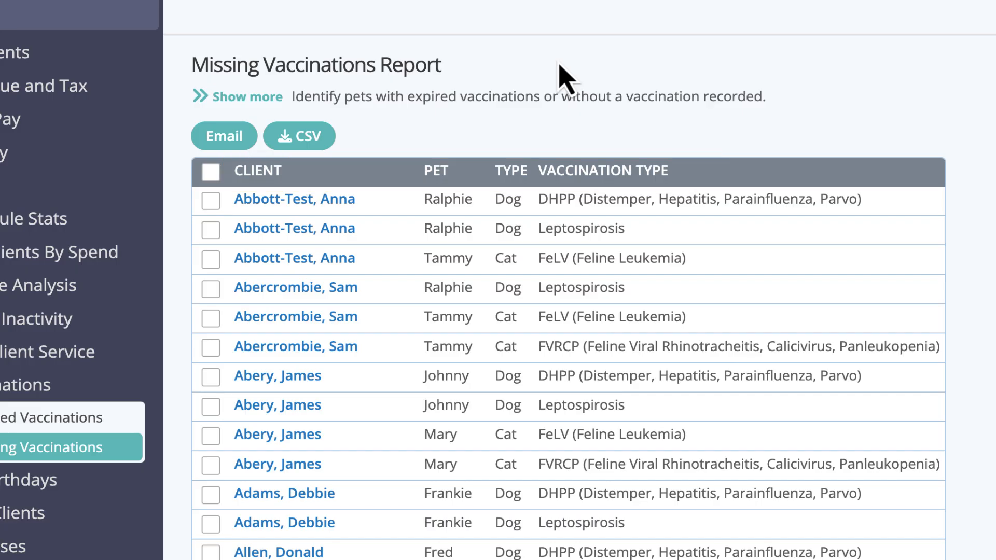
pyautogui.click(438, 172)
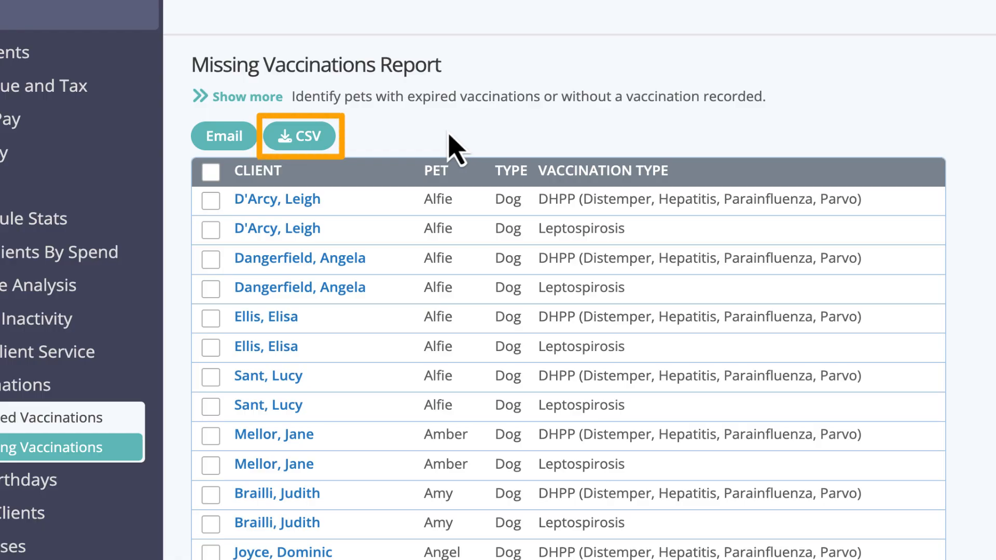
pyautogui.click(314, 144)
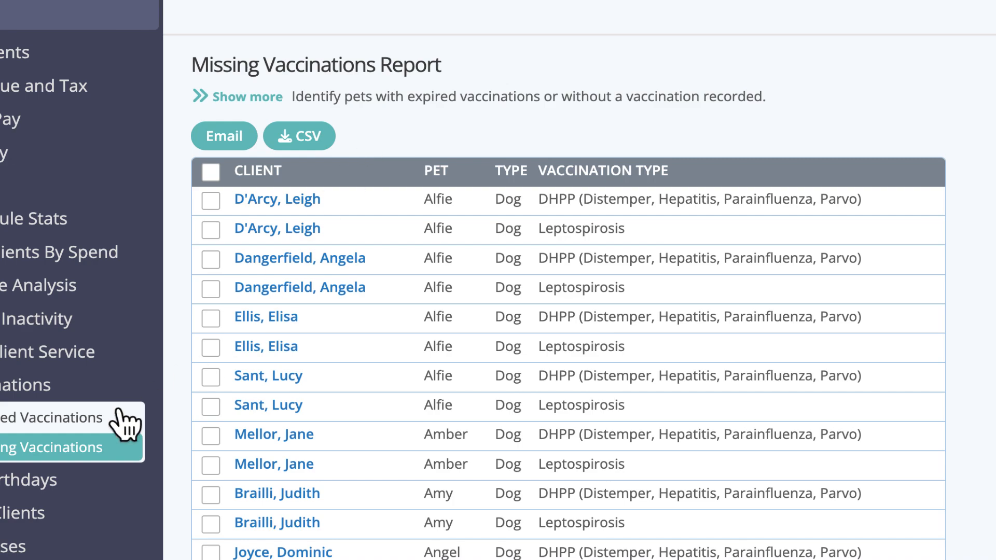
# Select all clients in the Expired Vaccinations report and start an email to them
pyautogui.click(118, 413)
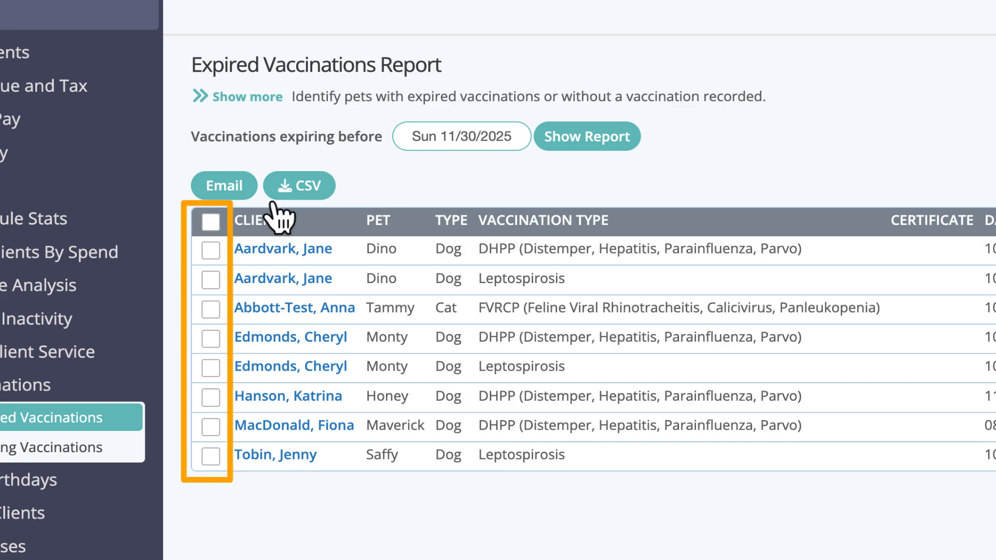
pyautogui.click(210, 223)
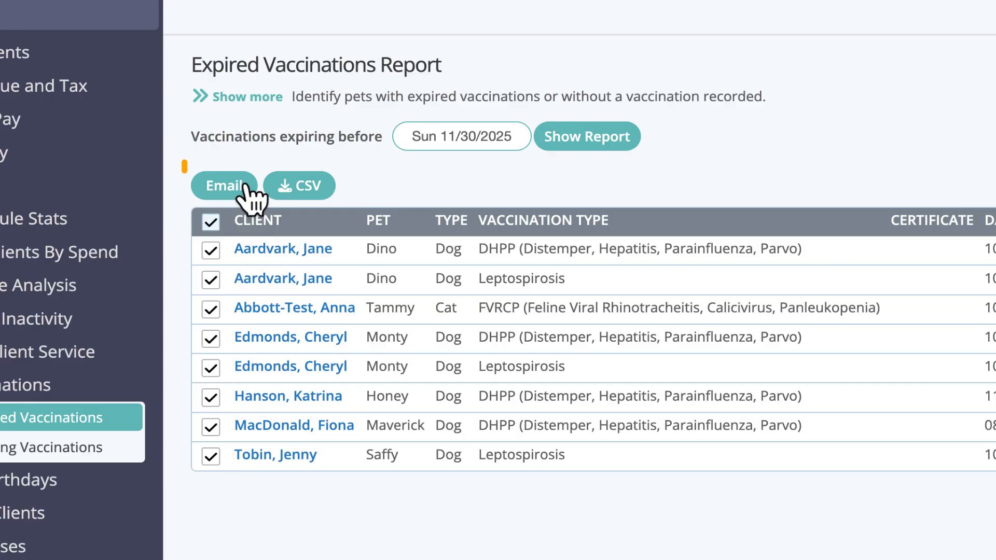
pyautogui.click(248, 193)
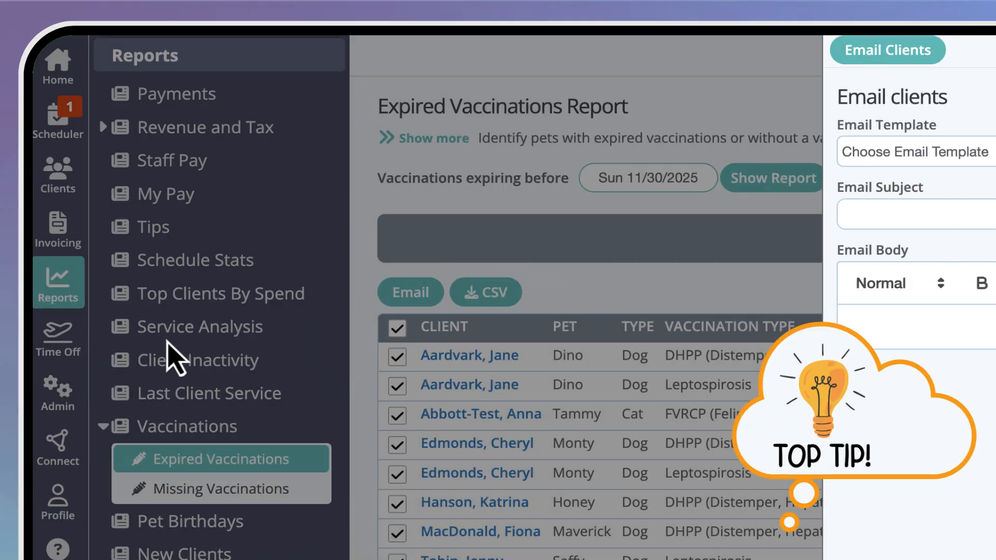
# Open the Vaccination Reminder template among the email templates in the admin supporting data
pyautogui.click(67, 396)
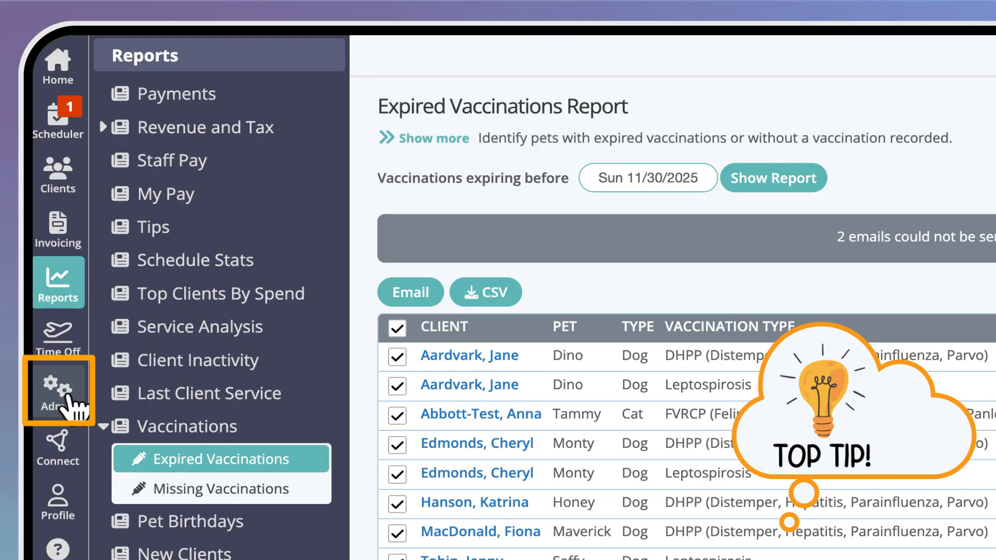
pyautogui.click(67, 397)
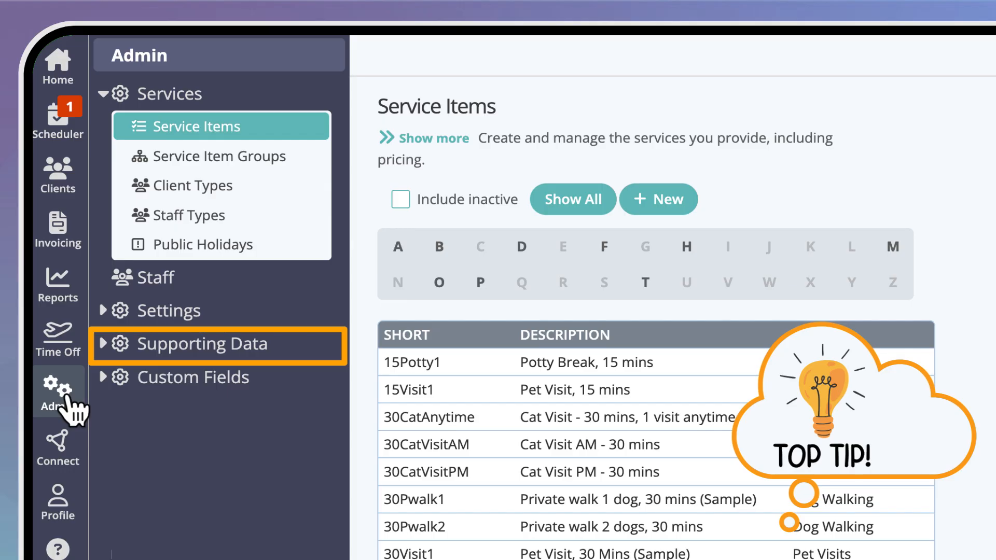
pyautogui.click(200, 345)
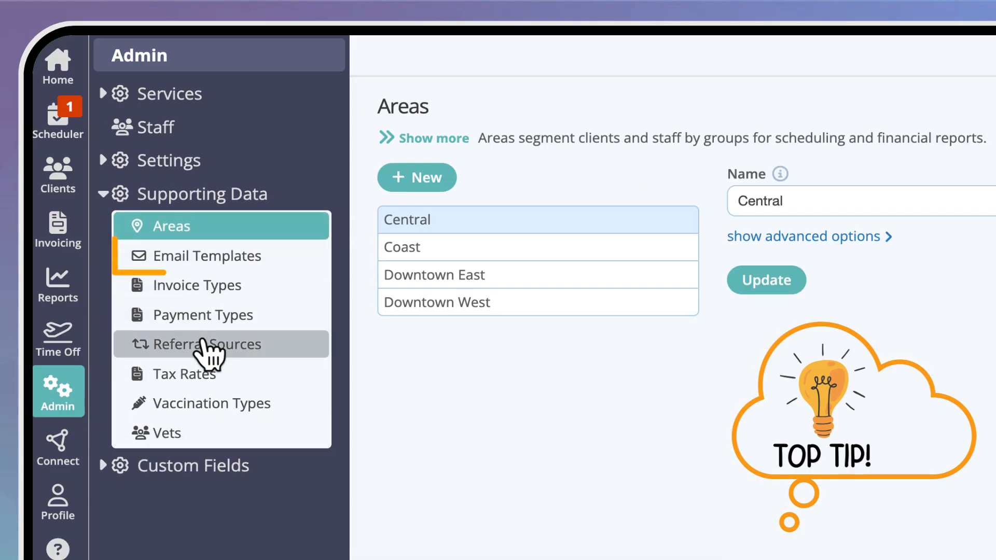
pyautogui.click(275, 257)
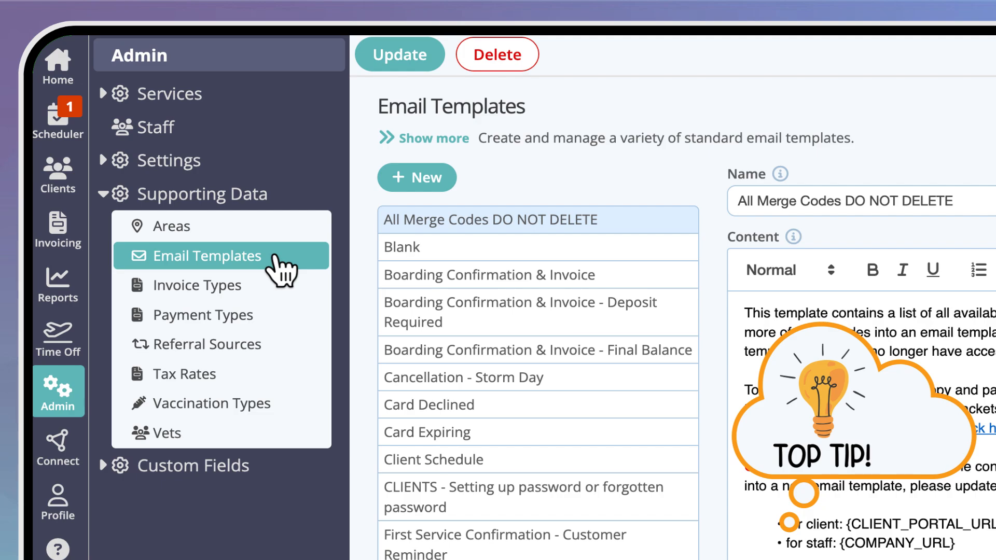
pyautogui.scroll(-8, 705, 96)
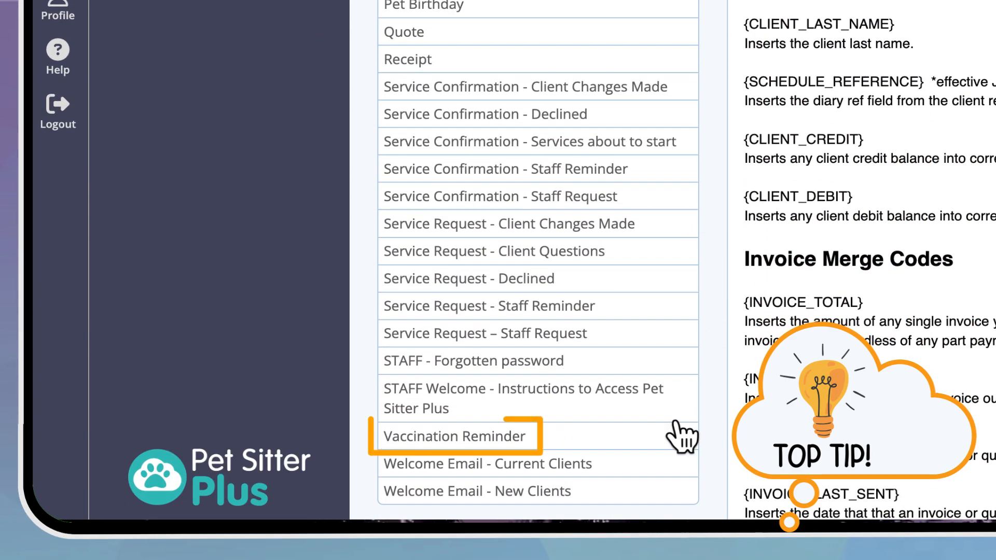
pyautogui.click(643, 447)
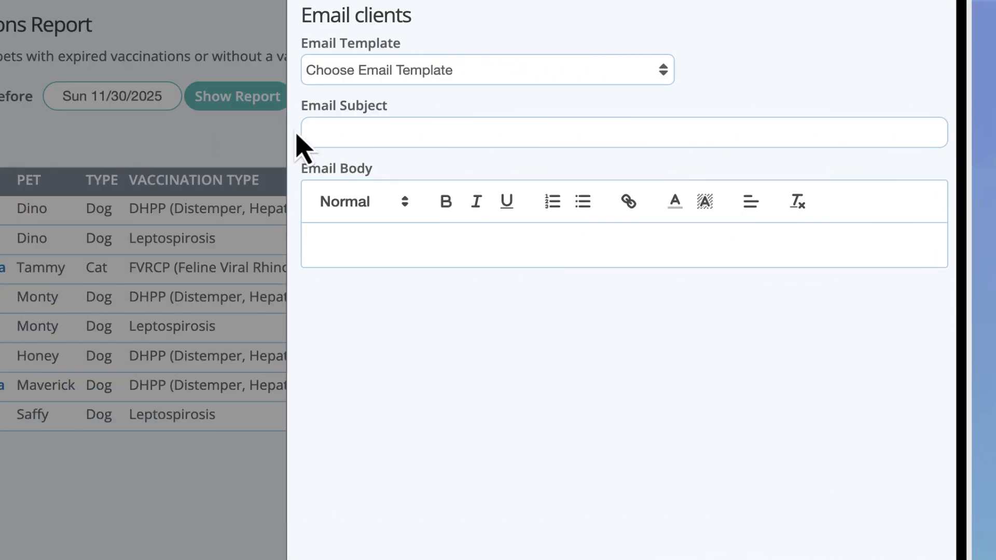
# Email the selected clients using the Vaccination Reminder template with the subject "Remember to add your vaccinations!"
pyautogui.click(399, 77)
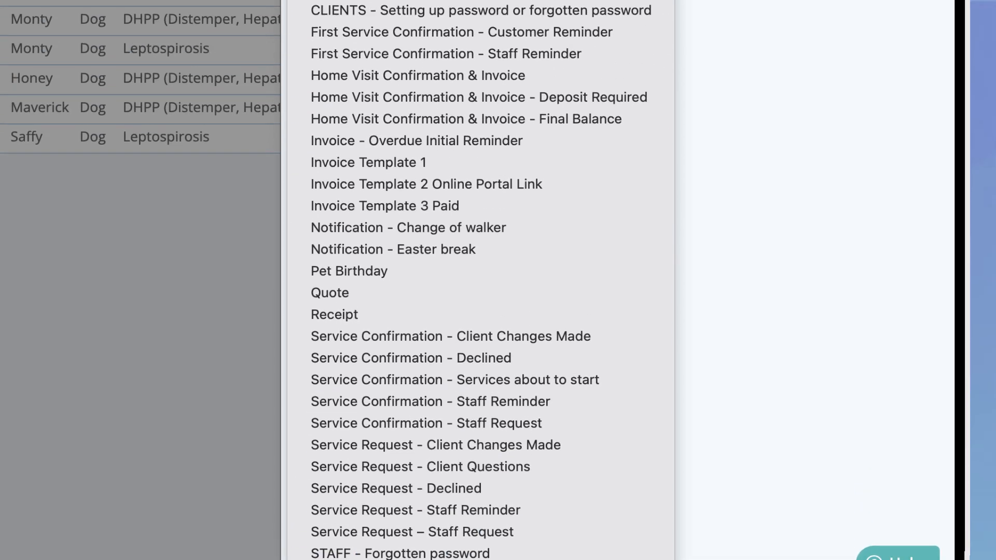
pyautogui.click(374, 559)
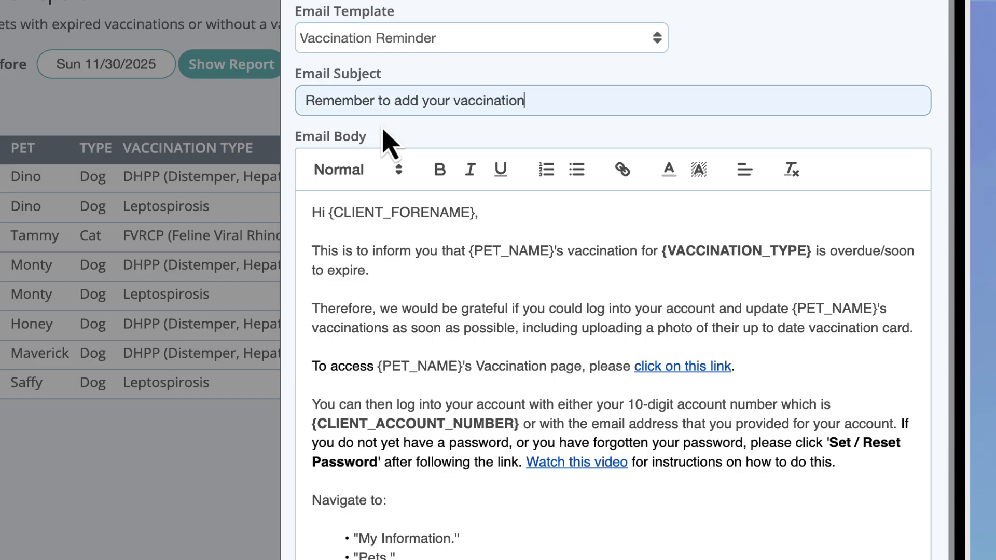
pyautogui.write('s!')
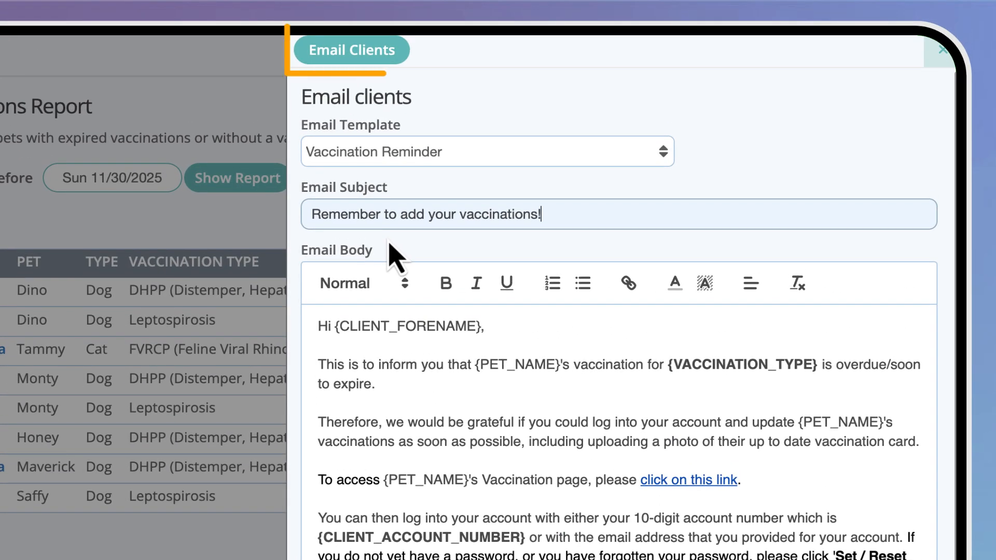
pyautogui.click(399, 56)
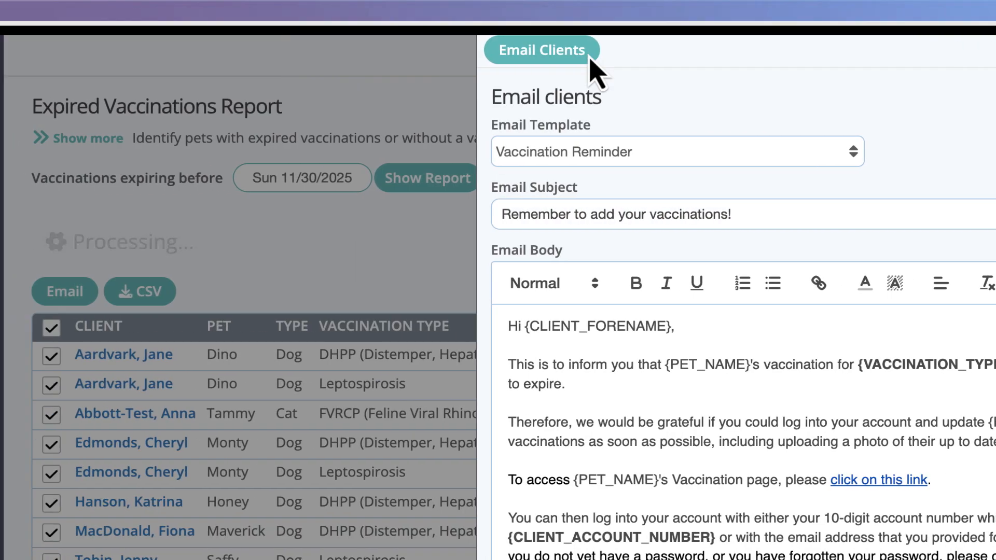